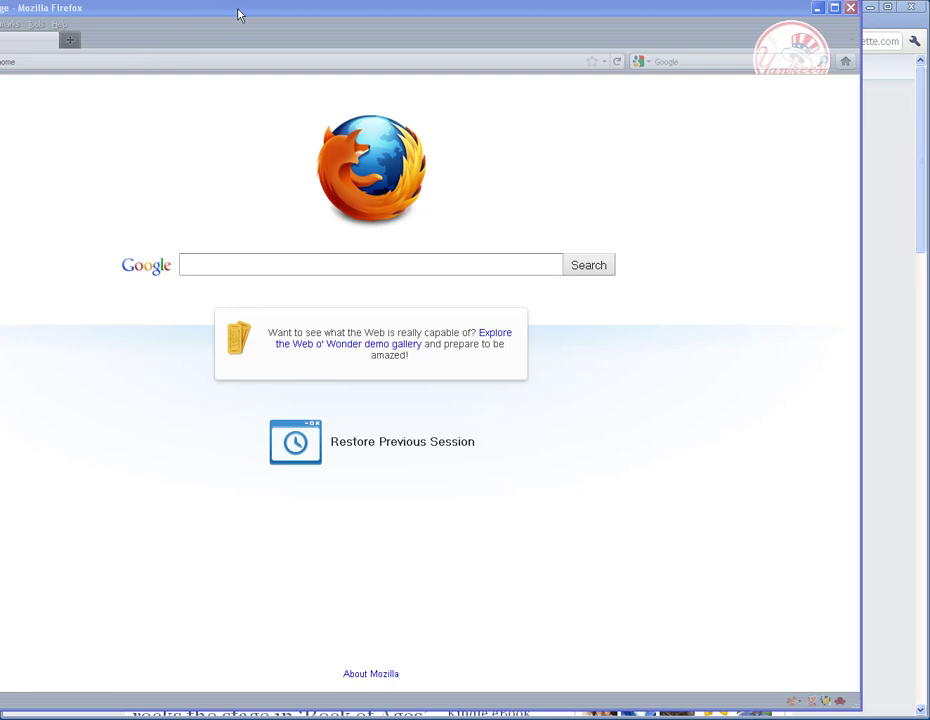
# Switch to the Iowa Prep Sports WordPress dashboard in Chrome and open the WP-o-Matic settings
pyautogui.moveTo(238, 14); pyautogui.dragTo(369, 77)
pyautogui.click(353, 33)
pyautogui.click(362, 22)
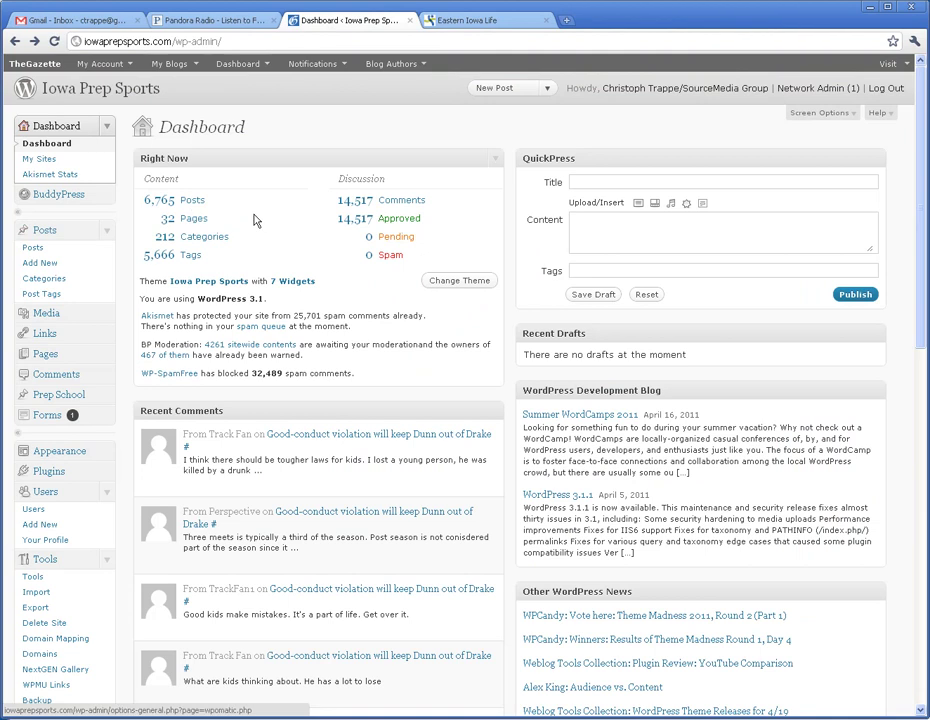
pyautogui.scroll(-1, 217, 298)
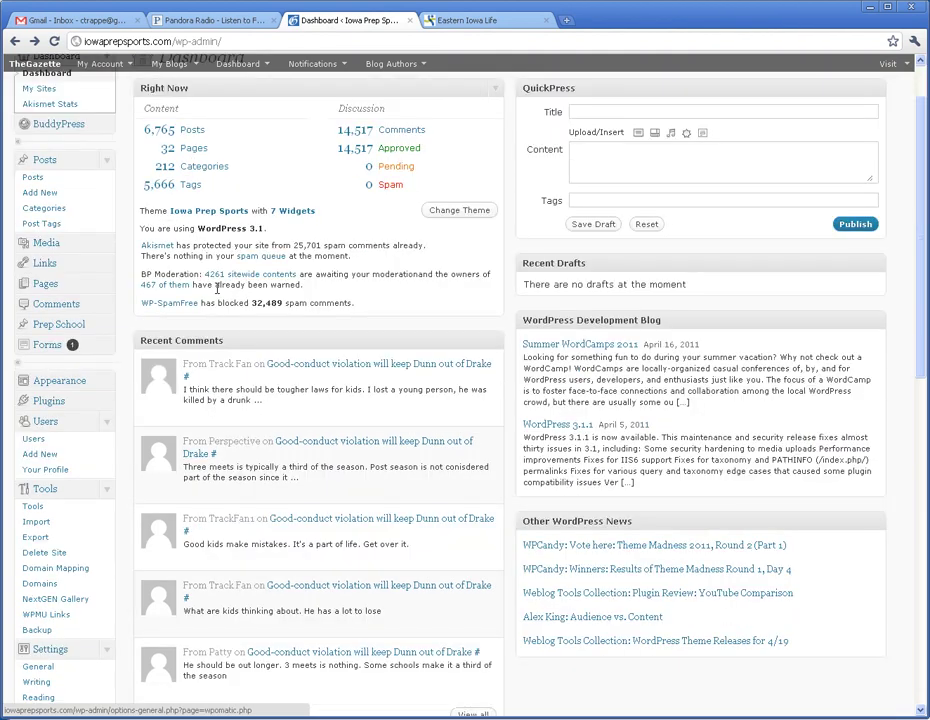
pyautogui.scroll(-1, 220, 284)
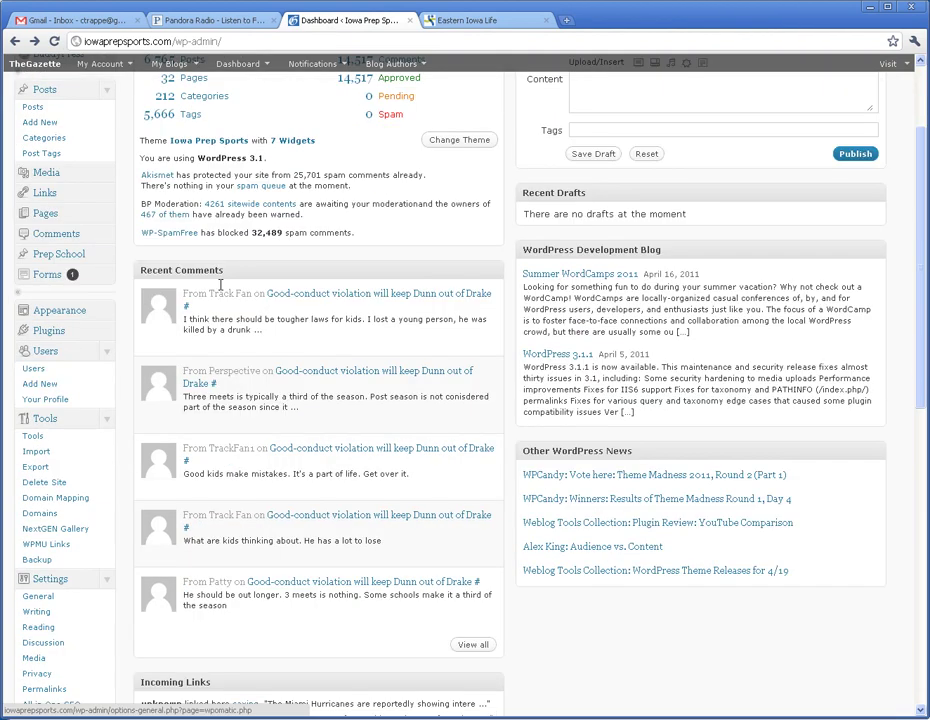
pyautogui.scroll(-1, 220, 286)
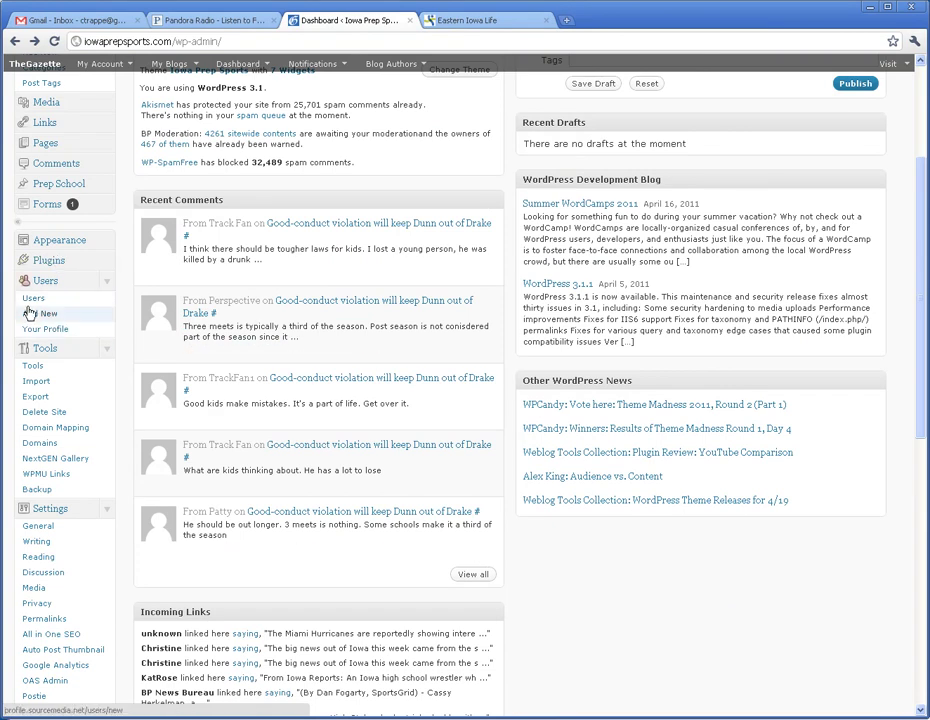
pyautogui.scroll(-3, 156, 494)
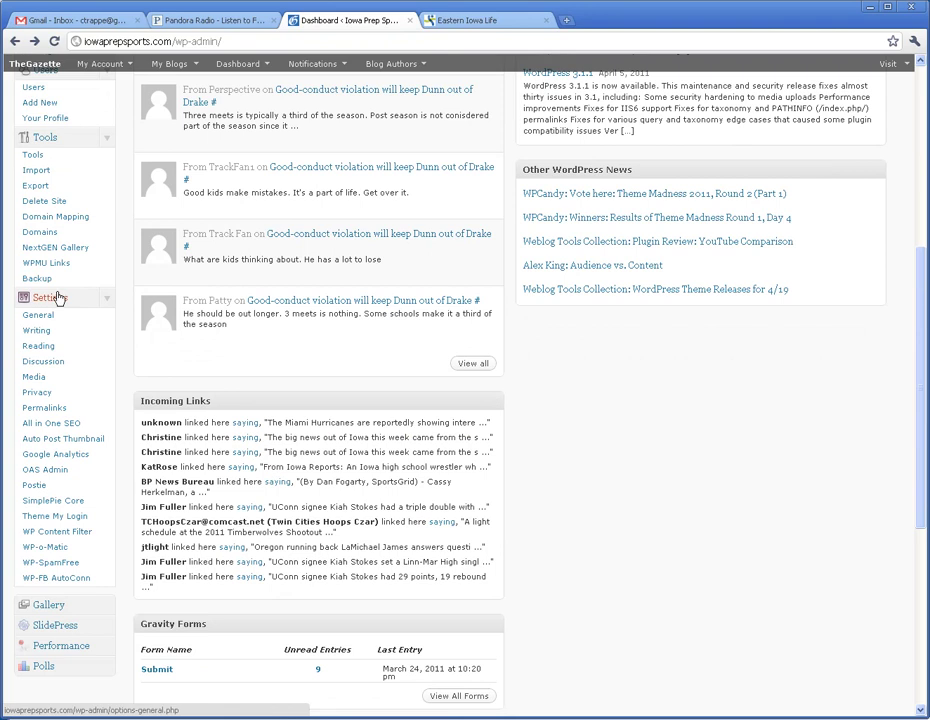
pyautogui.click(47, 556)
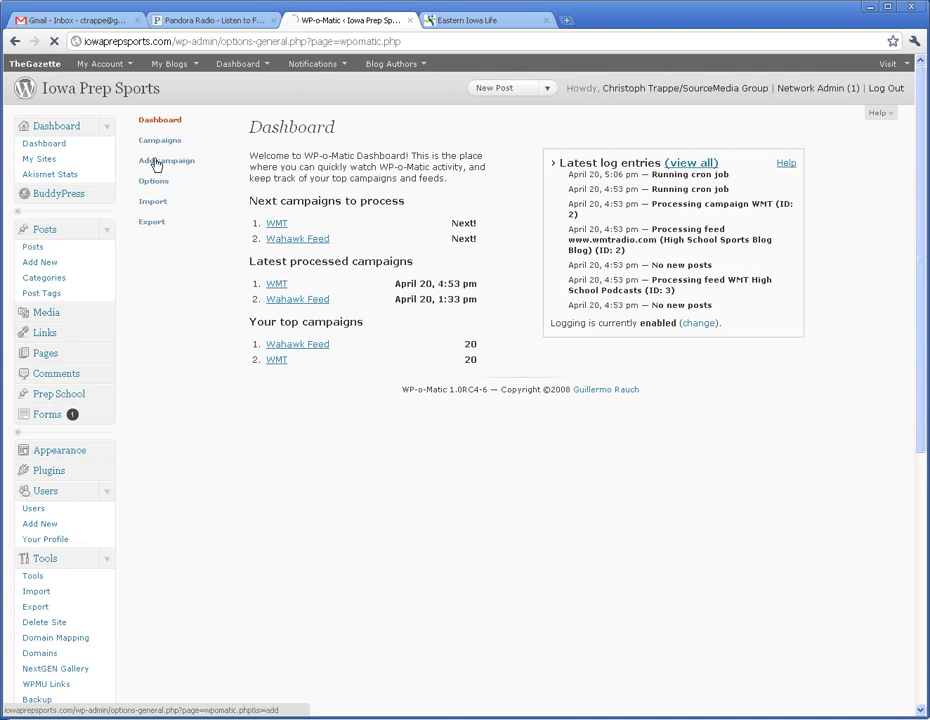
# Start a new campaign titled with the sports blogger's full name in lowercase, and open its feed settings
pyautogui.click(157, 162)
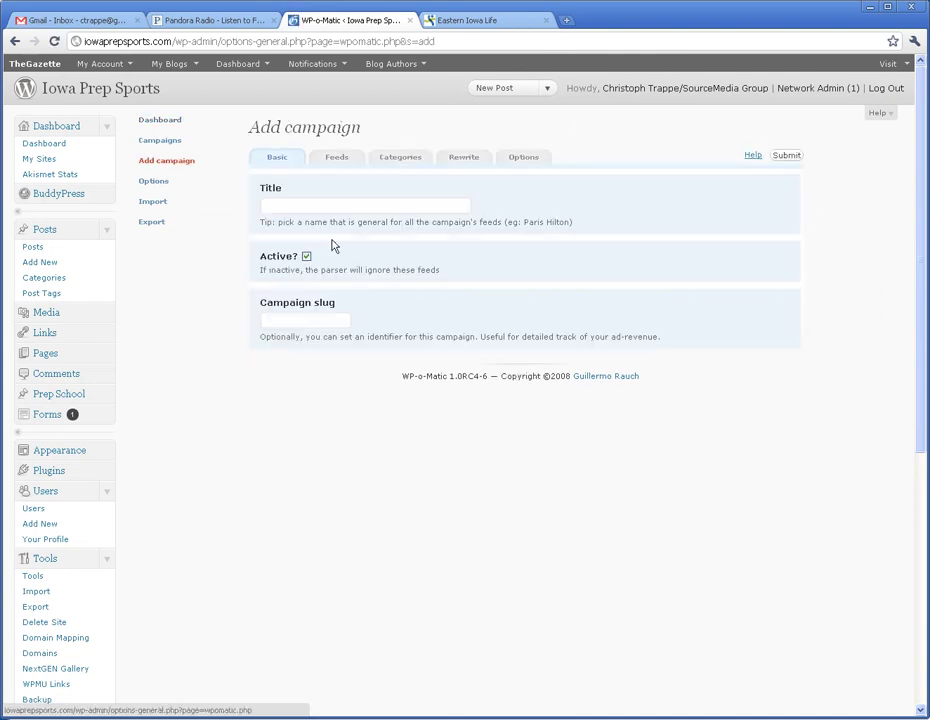
pyautogui.click(297, 203)
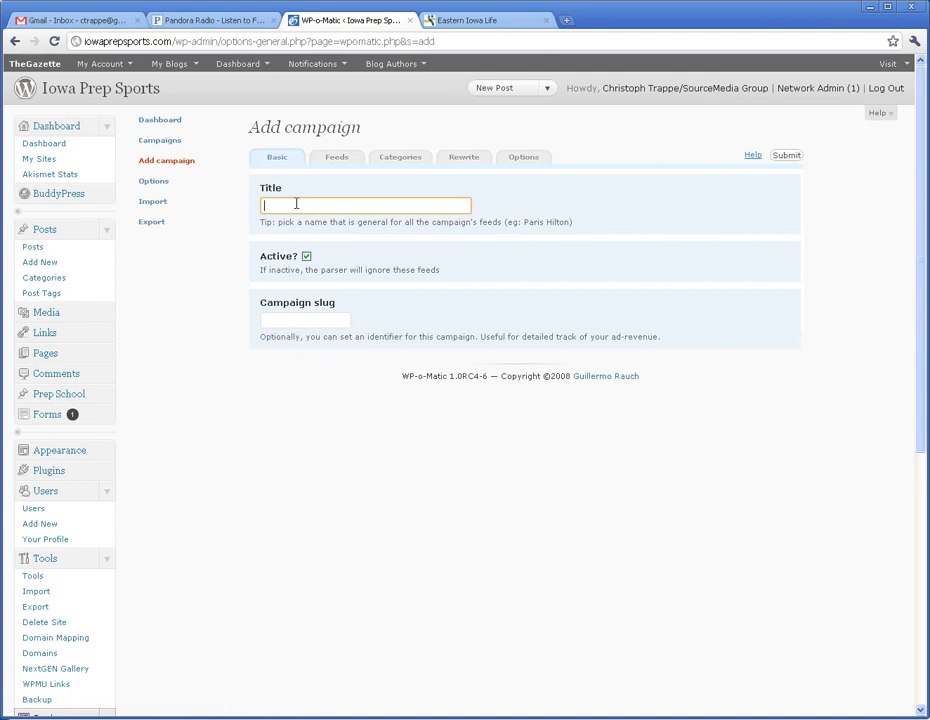
pyautogui.write('marc morehouse')
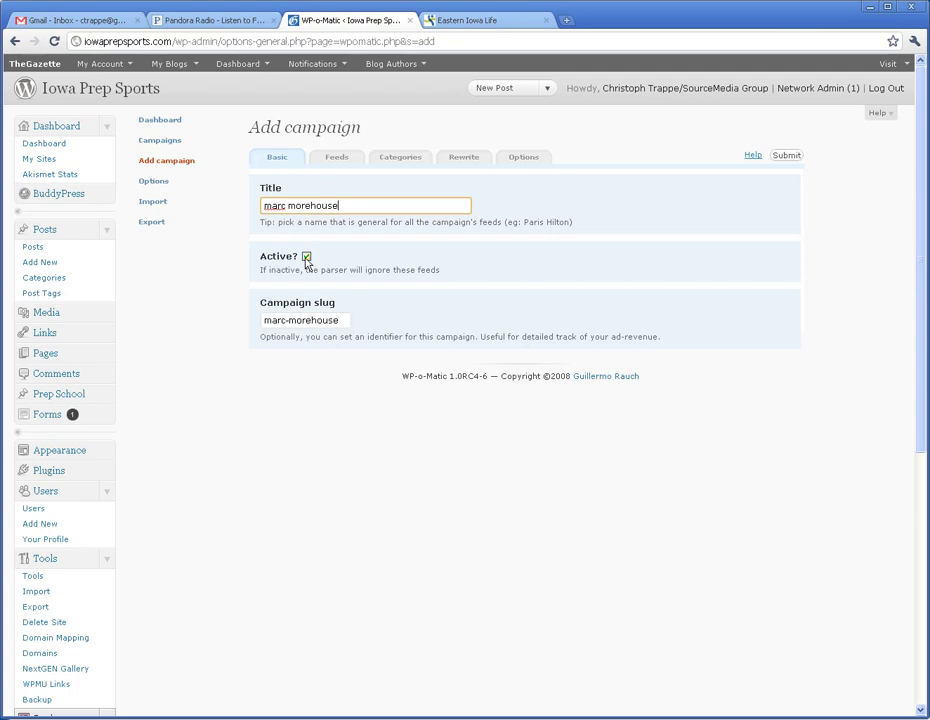
pyautogui.click(334, 158)
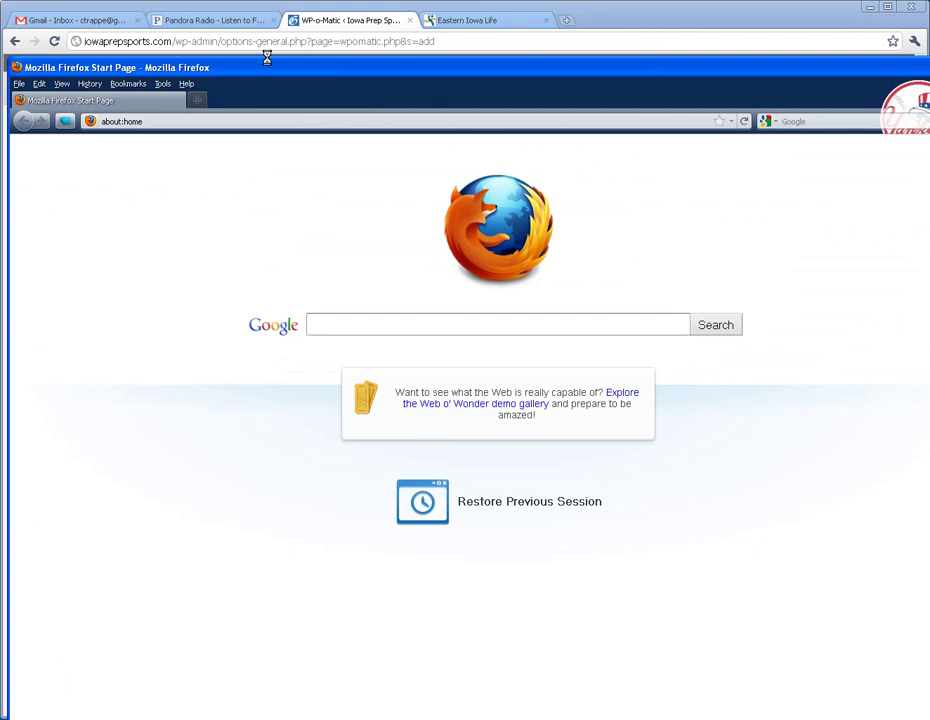
# Switch to Firefox and load the thegazette.com home page
pyautogui.click(249, 42)
pyautogui.click(223, 120)
pyautogui.write('theg')
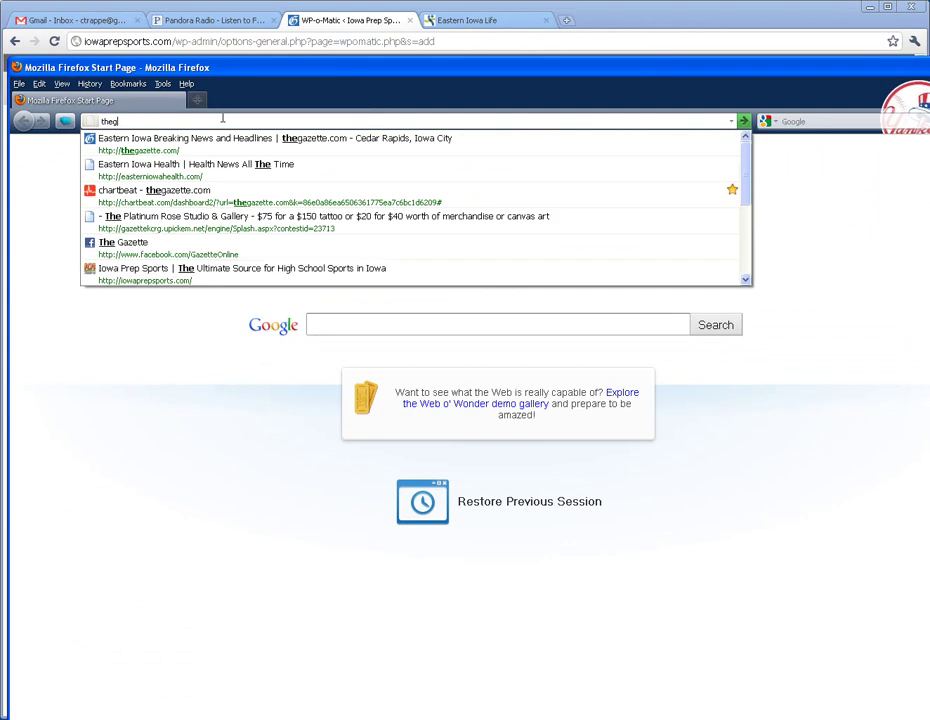
pyautogui.press('Down')
pyautogui.press('Return')
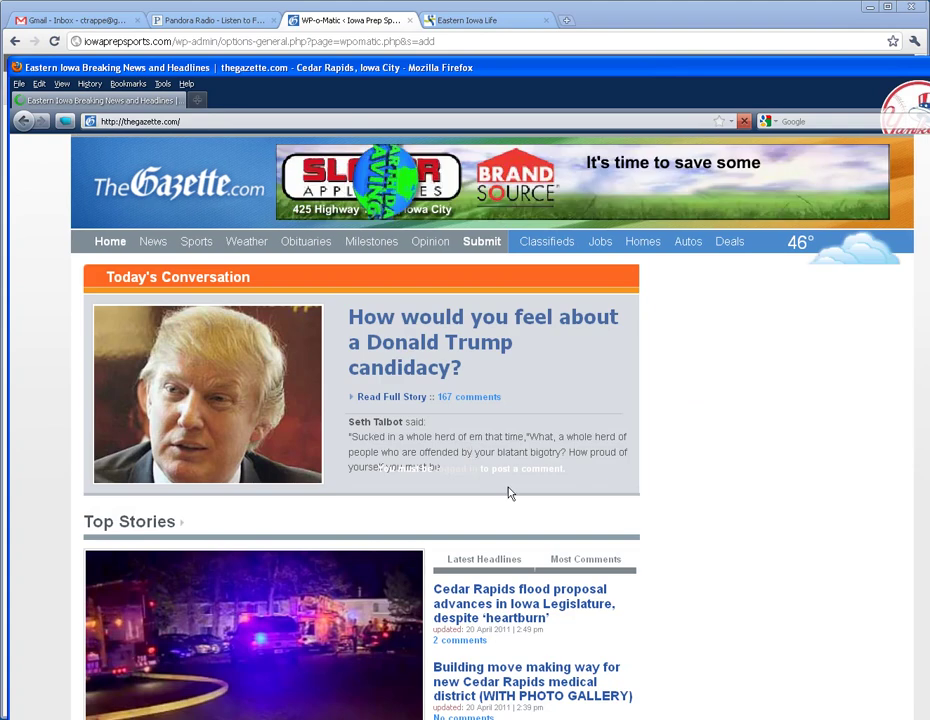
# Open the On Iowa blog from the home page, go to its RSS feed and copy the feed's URL
pyautogui.scroll(-5, 572, 490)
pyautogui.scroll(-8, 538, 458)
pyautogui.scroll(-3, 530, 458)
pyautogui.scroll(-5, 520, 458)
pyautogui.scroll(-2, 170, 275)
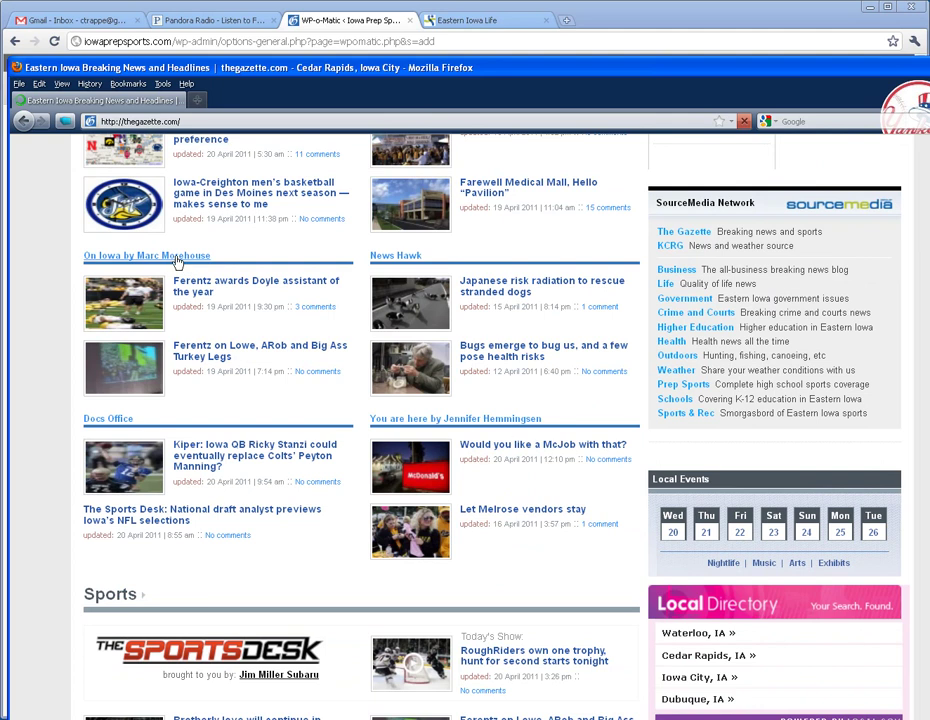
pyautogui.scroll(-5, 352, 286)
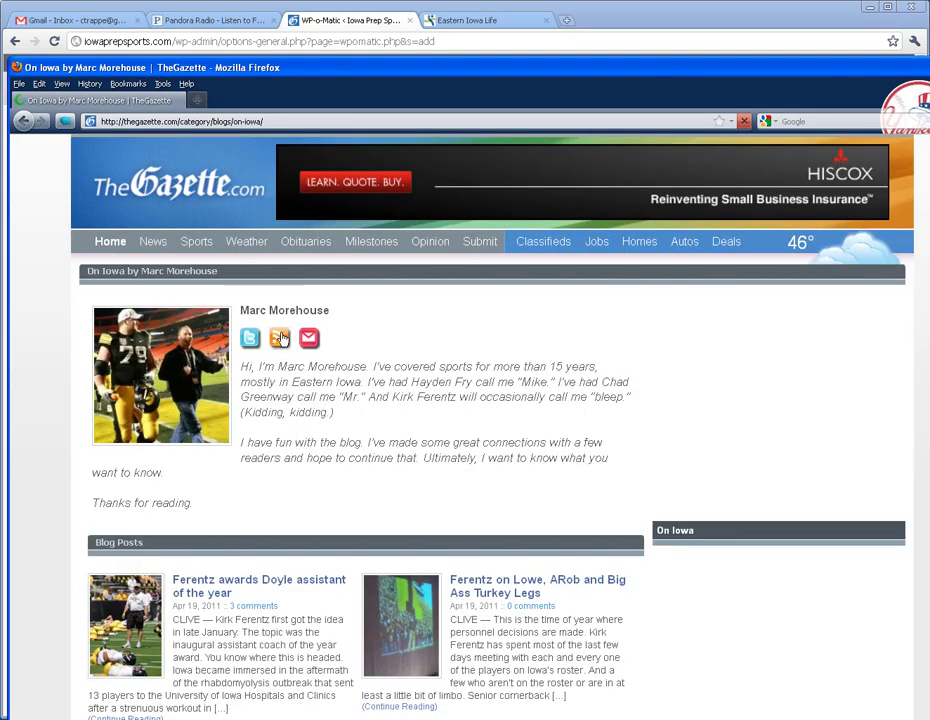
pyautogui.click(282, 334)
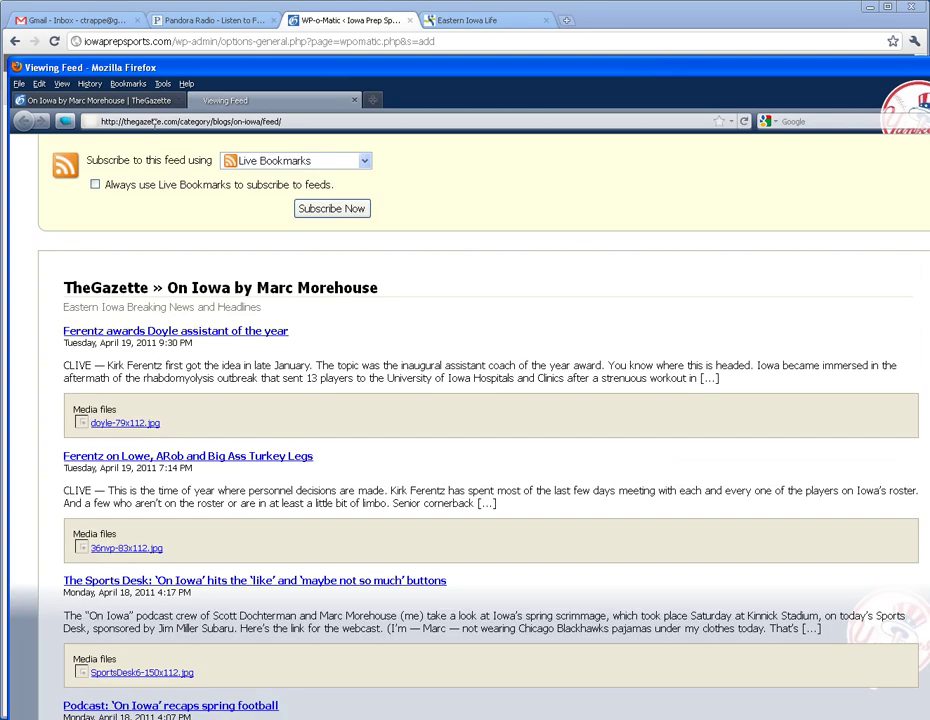
pyautogui.click(155, 121)
pyautogui.hotkey('ctrl', 'c')
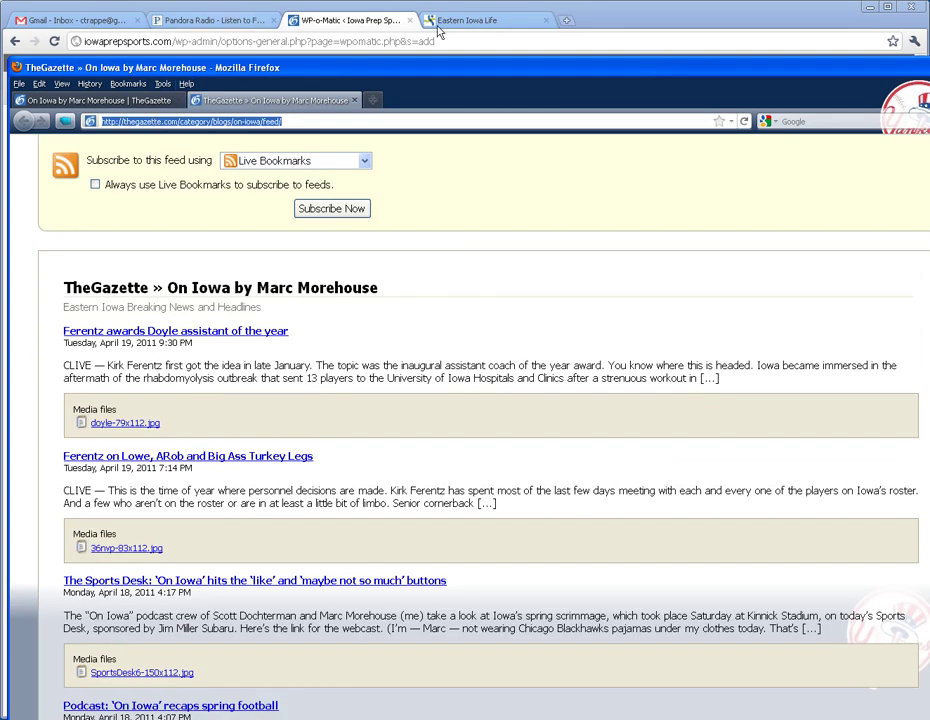
pyautogui.click(309, 17)
pyautogui.click(333, 221)
pyautogui.click(333, 221)
pyautogui.hotkey('ctrl', 'v')
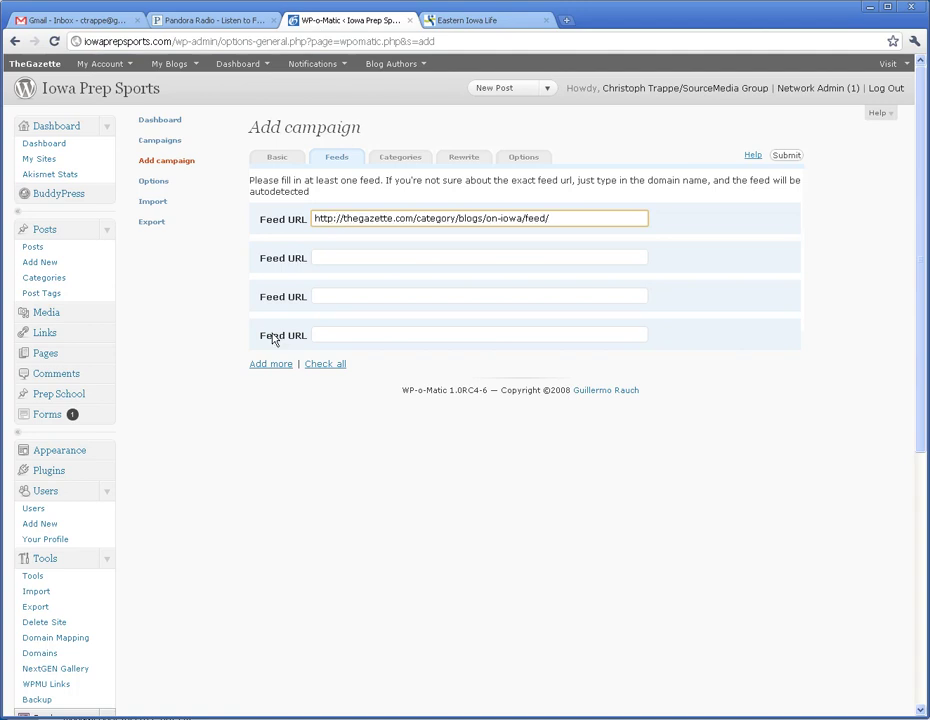
# Assign the campaign's posts to the Community category and view the rewrite settings
pyautogui.click(402, 158)
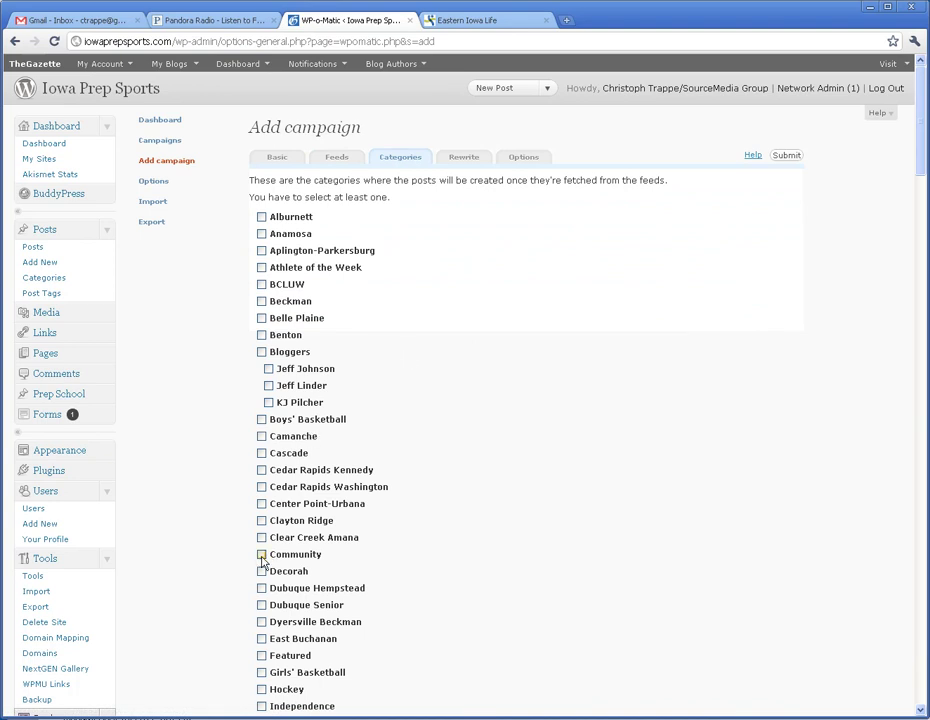
pyautogui.click(262, 556)
pyautogui.click(466, 160)
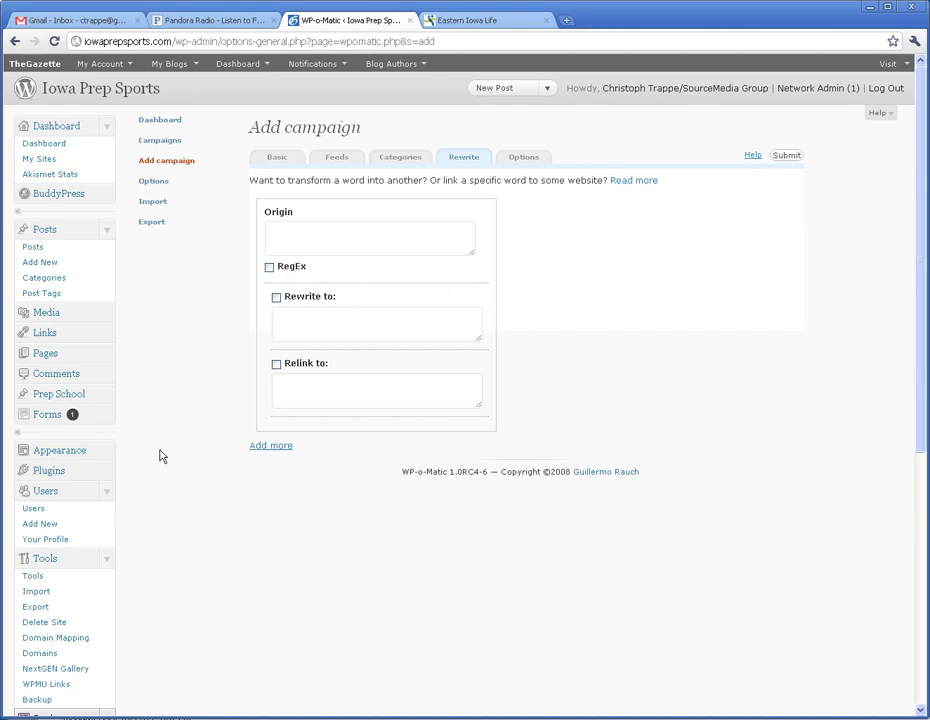
# In the campaign options, set the feed checking frequency to 0 days, 0 hours and 21 minutes
pyautogui.click(520, 158)
pyautogui.doubleClick(266, 253)
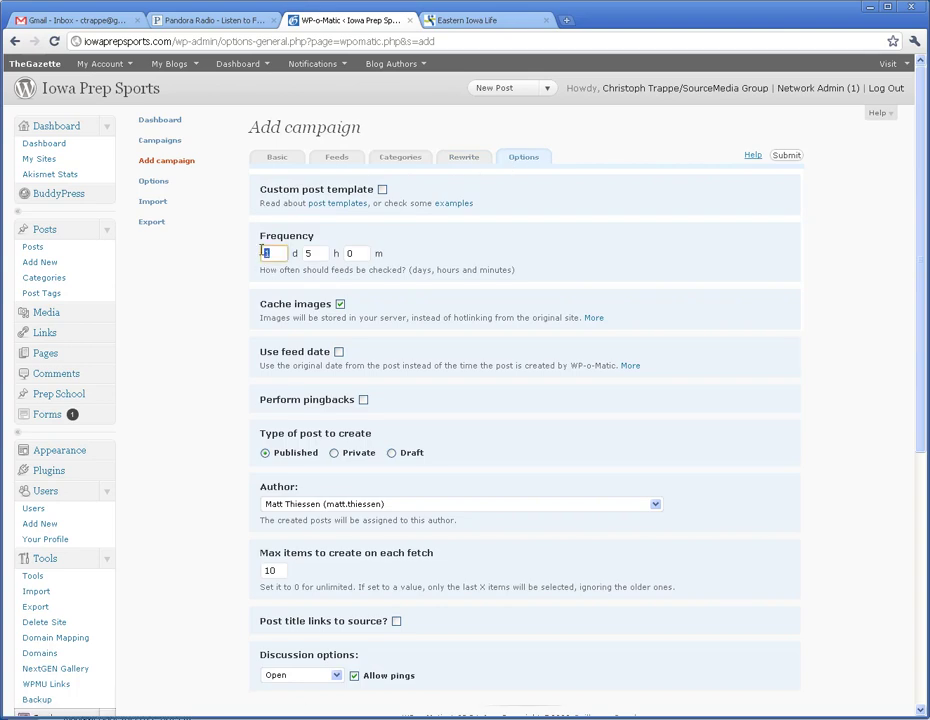
pyautogui.write('0')
pyautogui.press('Tab')
pyautogui.write('0')
pyautogui.press('Tab')
# Assign the created posts to the signed-in SourceMedia Group user as author
pyautogui.click(349, 507)
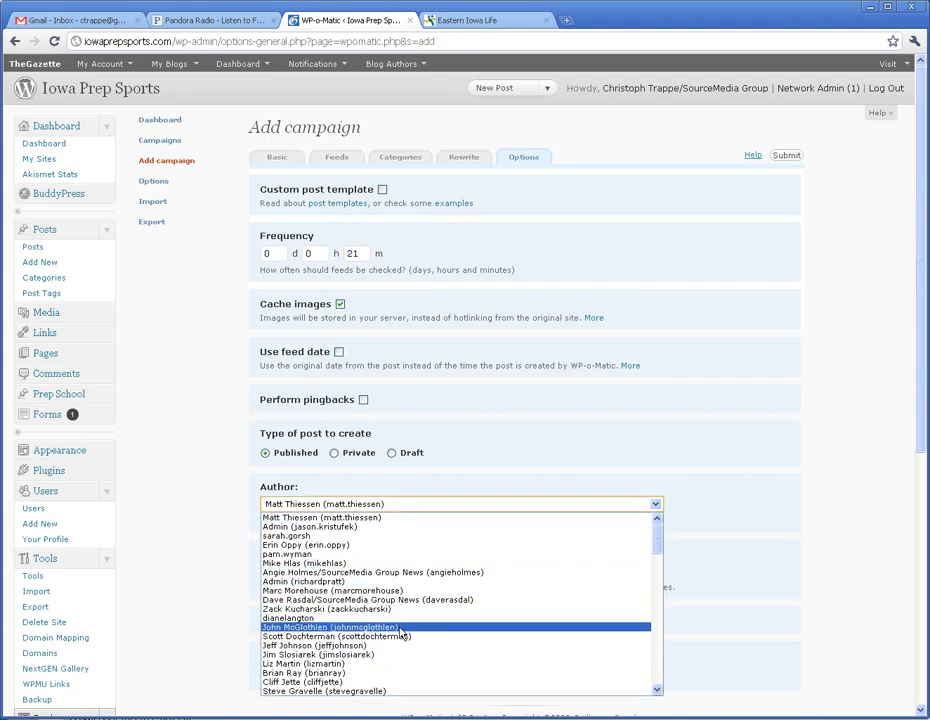
pyautogui.scroll(-3, 408, 627)
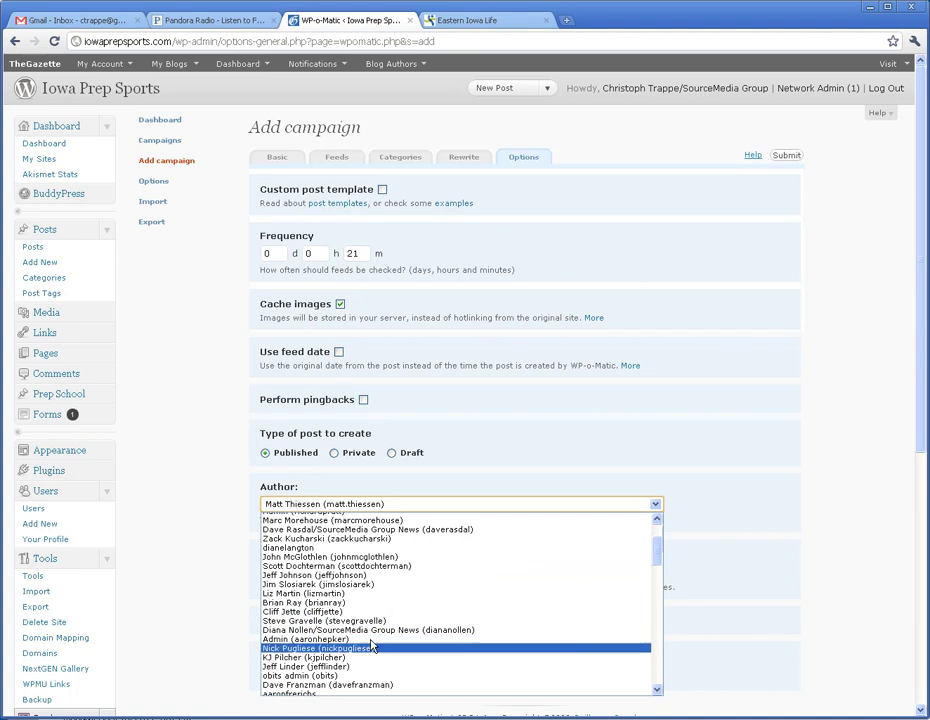
pyautogui.scroll(-3, 365, 655)
pyautogui.click(338, 652)
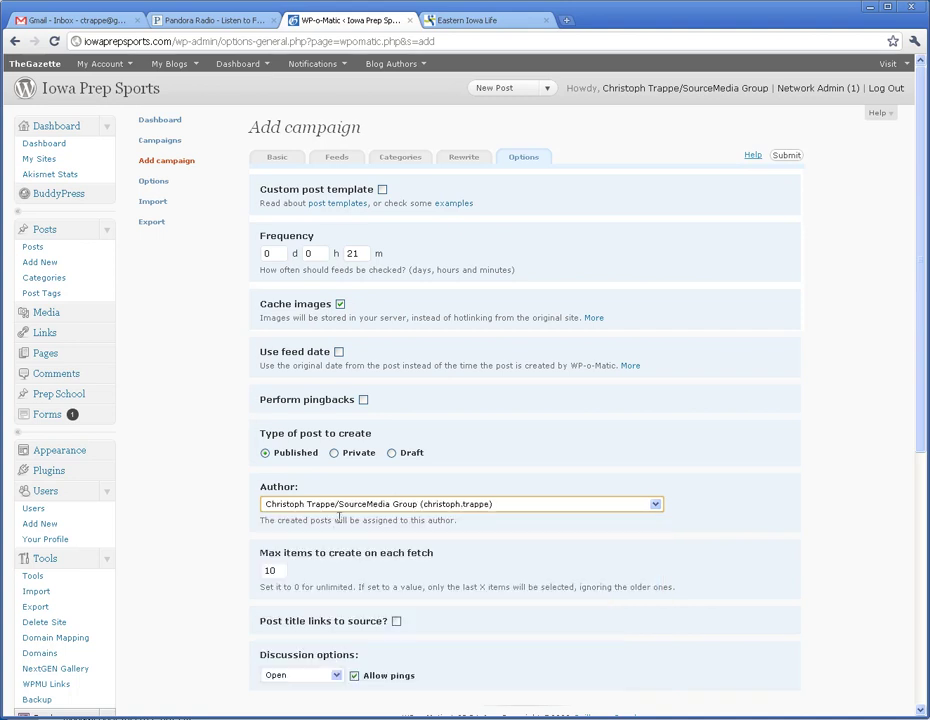
# Limit each fetch to 2 items and make the post titles link to their source
pyautogui.click(280, 571)
pyautogui.doubleClick(270, 571)
pyautogui.write('2')
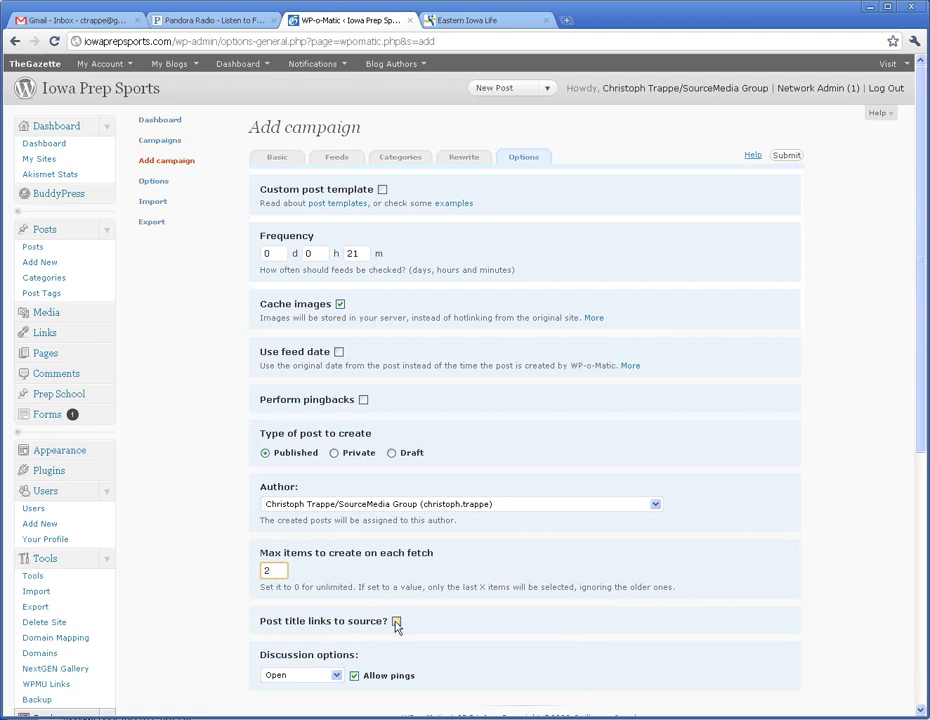
pyautogui.click(396, 622)
# On the Eastern Iowa Life site, check where the Kindle eBook lending headline leads, and return to the site
pyautogui.click(488, 22)
pyautogui.scroll(-2, 500, 400)
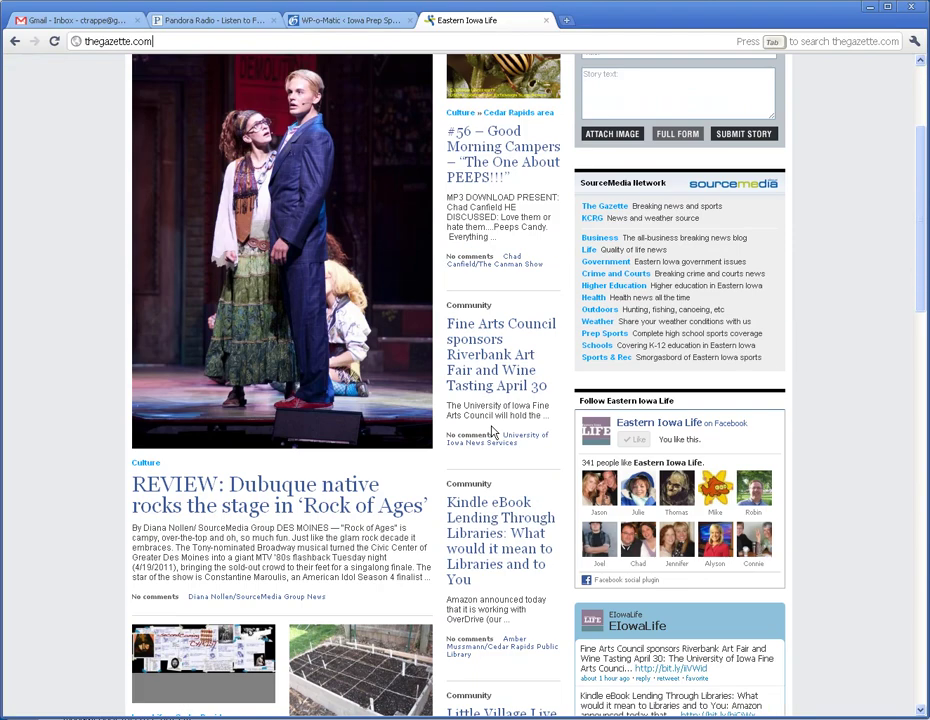
pyautogui.scroll(-1, 502, 440)
pyautogui.scroll(-1, 500, 436)
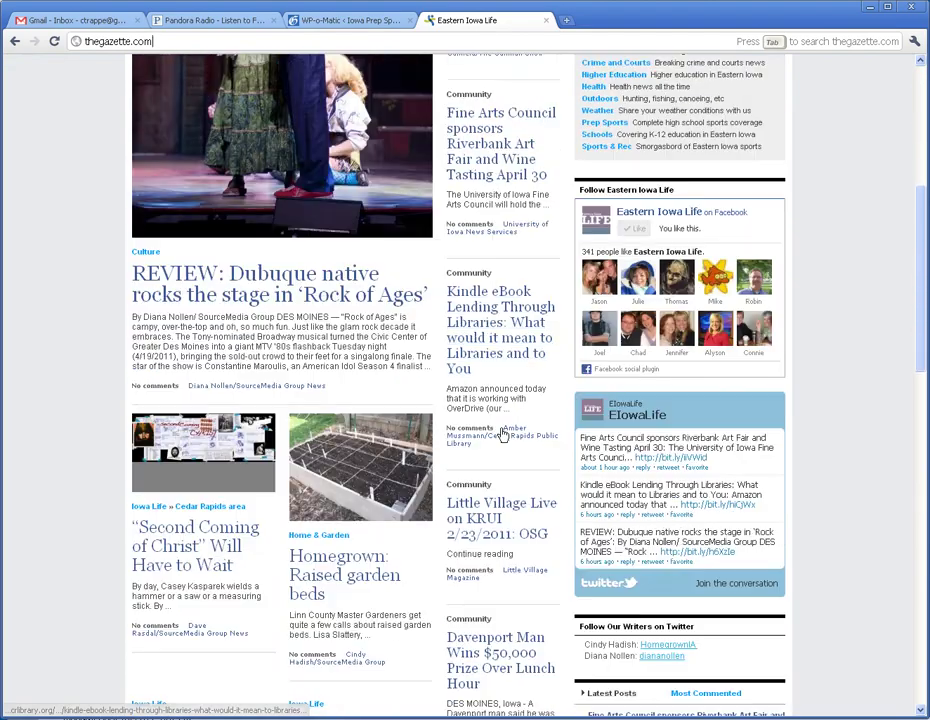
pyautogui.click(480, 336)
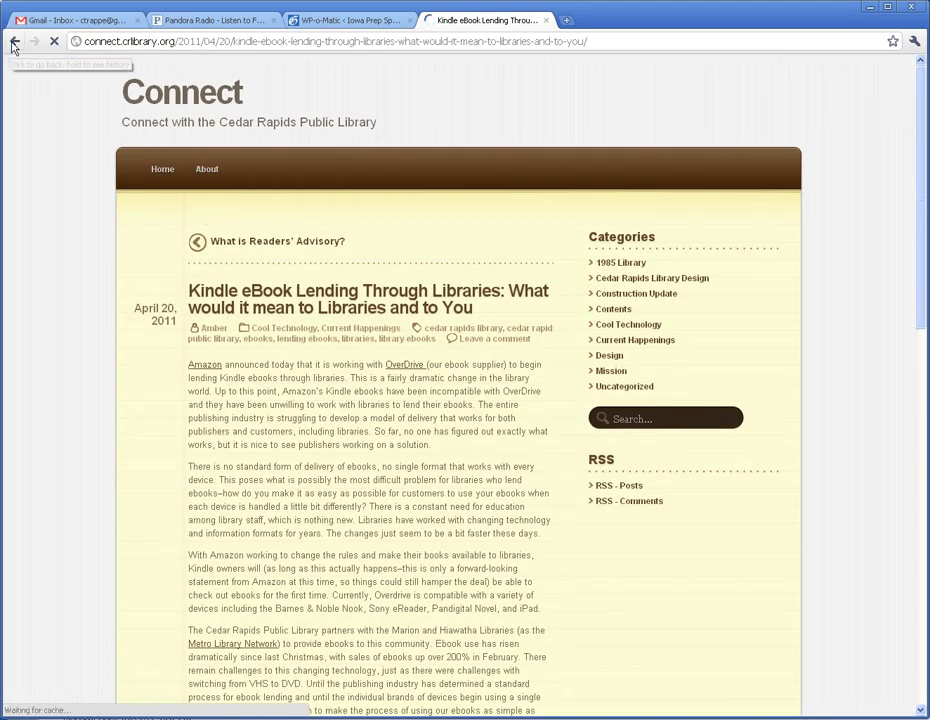
pyautogui.click(15, 41)
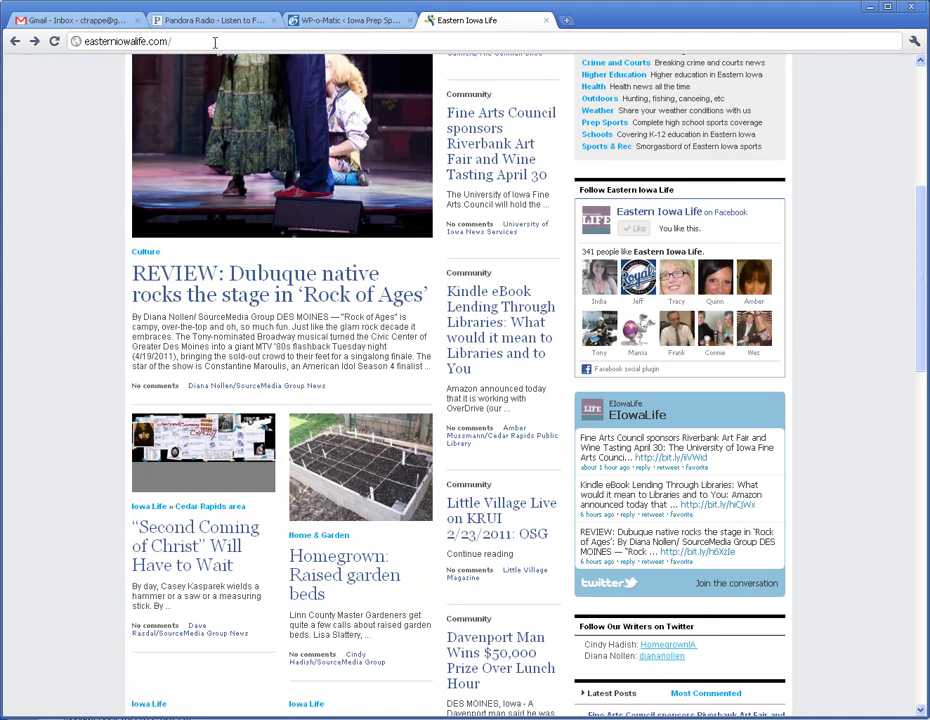
# Load easterniowalife.com/wp-admin and open that site's WP-o-Matic settings
pyautogui.click(214, 41)
pyautogui.write('wp-')
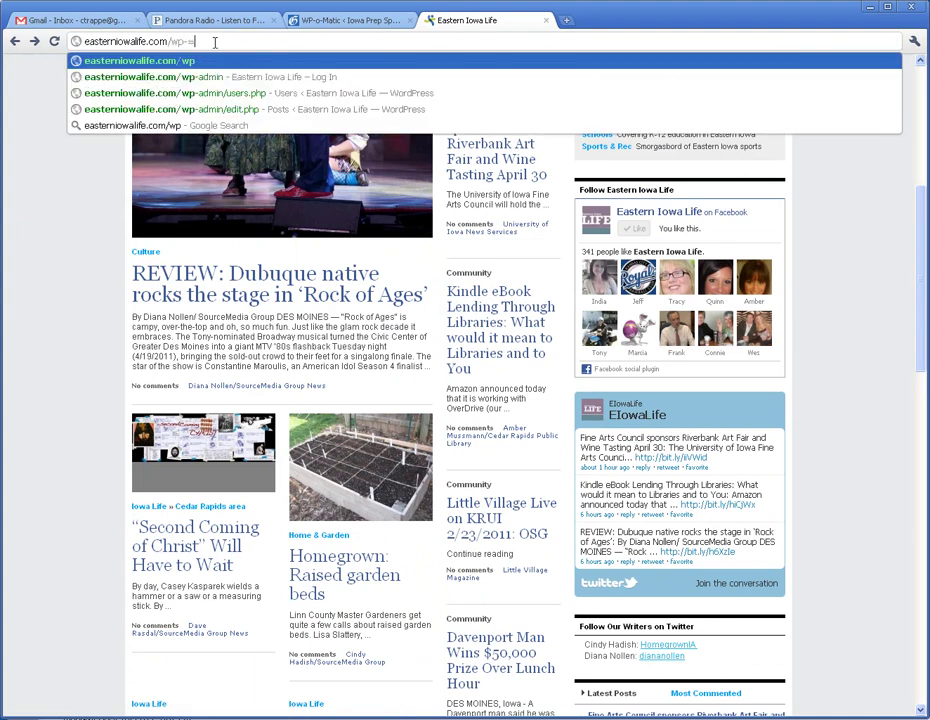
pyautogui.write('admin')
pyautogui.press('Return')
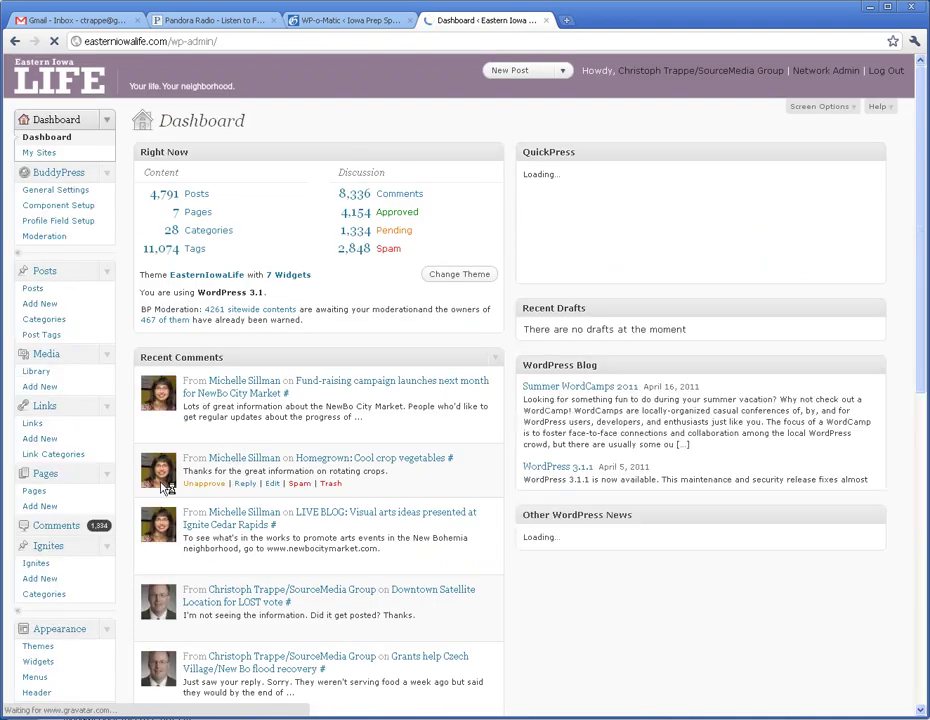
pyautogui.scroll(-5, 139, 498)
pyautogui.scroll(-3, 114, 529)
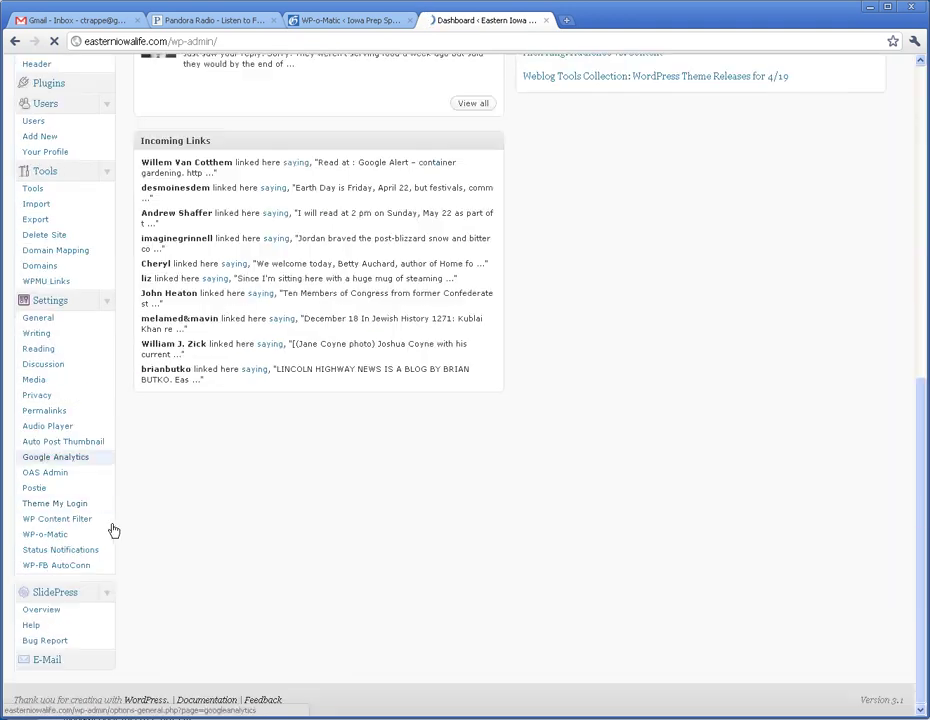
pyautogui.click(56, 537)
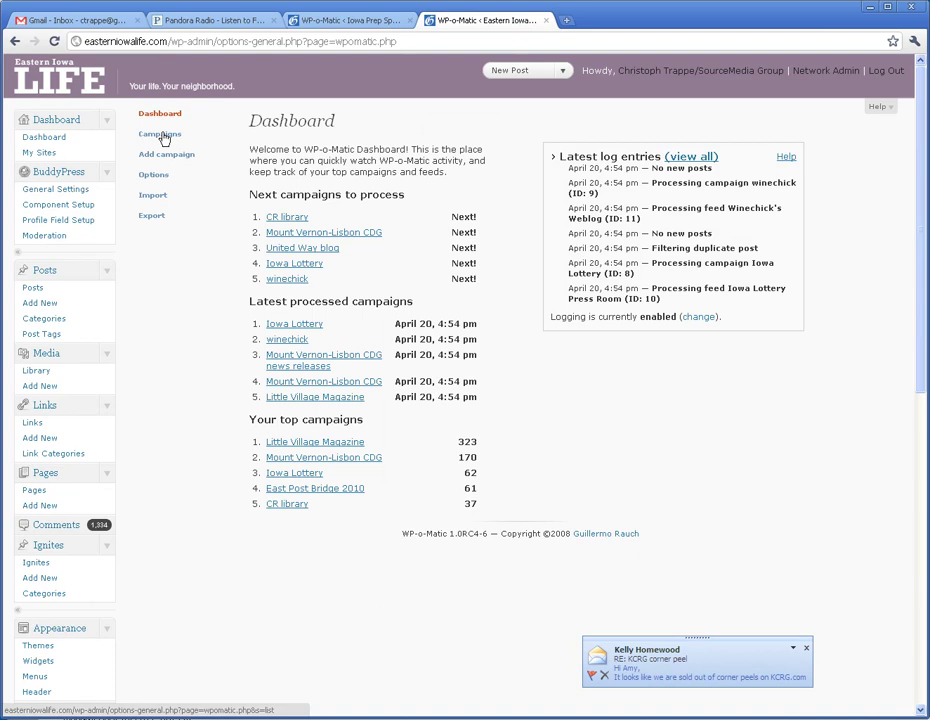
# Open the CR library campaign's options for editing and copy its custom post template text
pyautogui.click(164, 137)
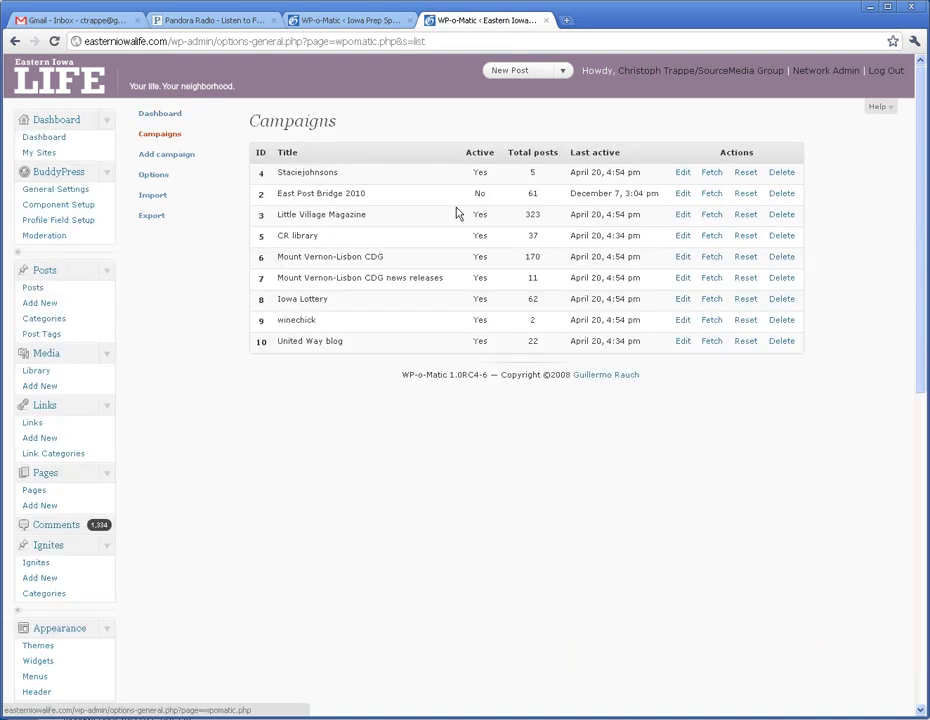
pyautogui.click(684, 240)
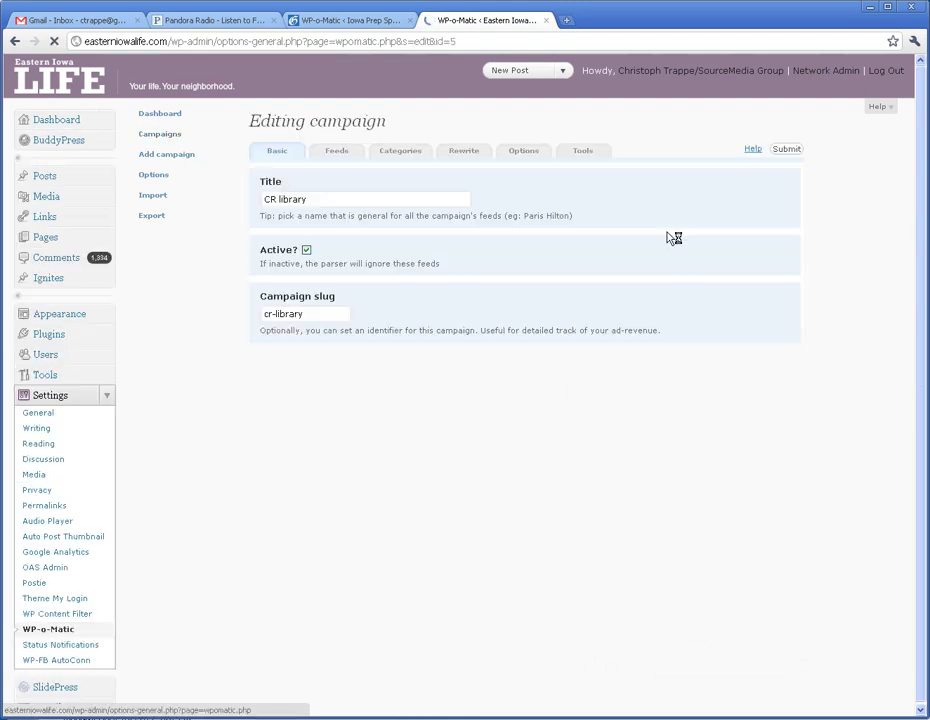
pyautogui.click(538, 158)
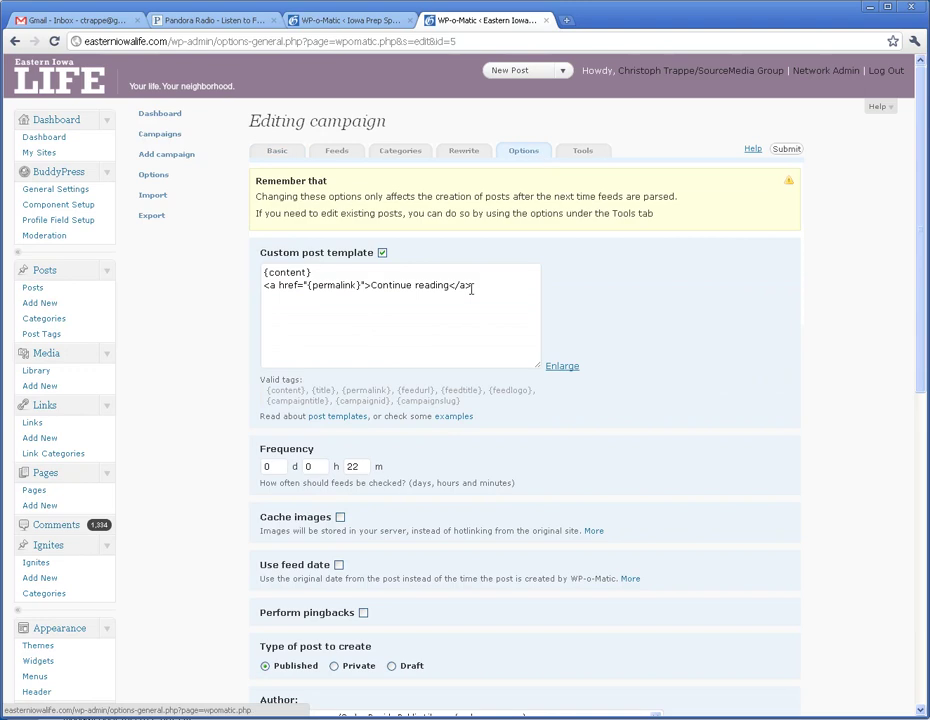
pyautogui.moveTo(471, 287); pyautogui.dragTo(229, 272)
pyautogui.hotkey('ctrl', 'c')
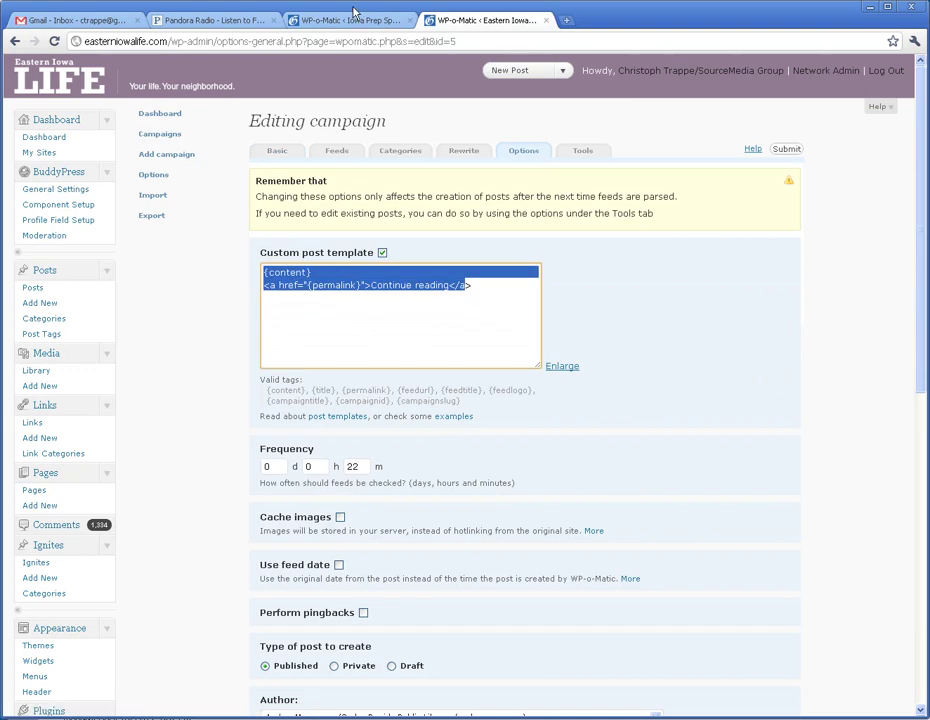
# Back in the new Iowa Prep Sports campaign, enable the custom post template and replace its text with the copied {content} and "Continue reading" permalink code
pyautogui.click(355, 20)
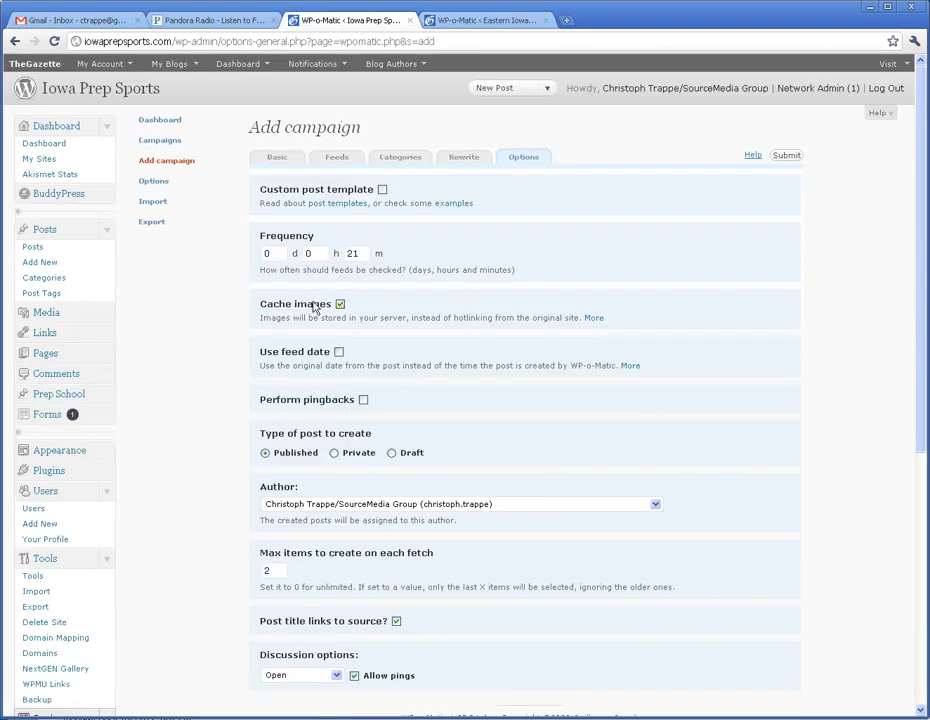
pyautogui.click(382, 189)
pyautogui.click(359, 251)
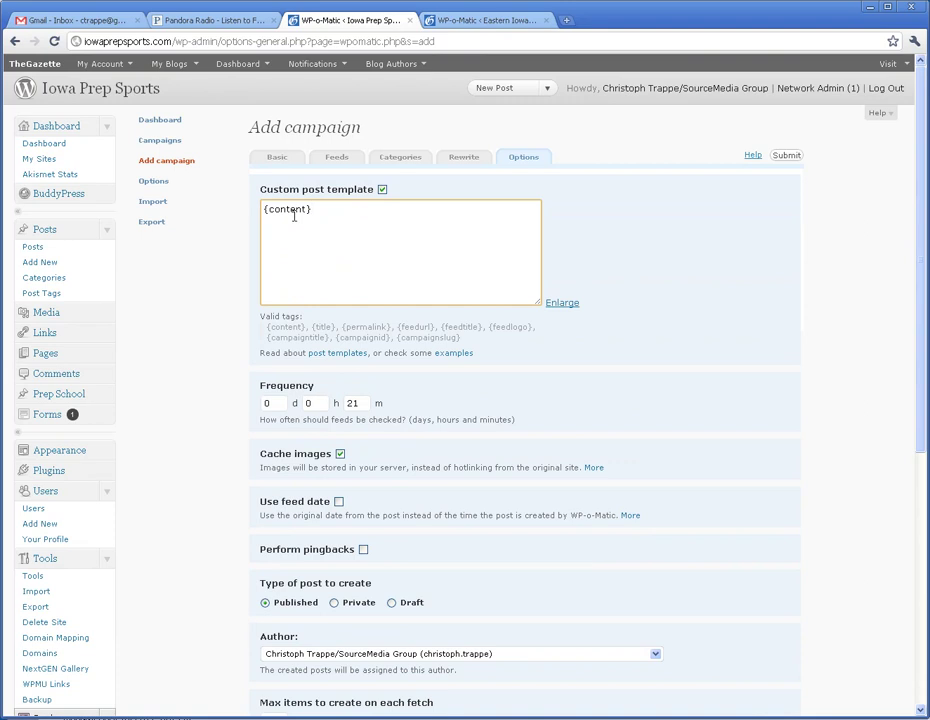
pyautogui.moveTo(313, 211); pyautogui.dragTo(257, 208)
pyautogui.hotkey('ctrl', 'v')
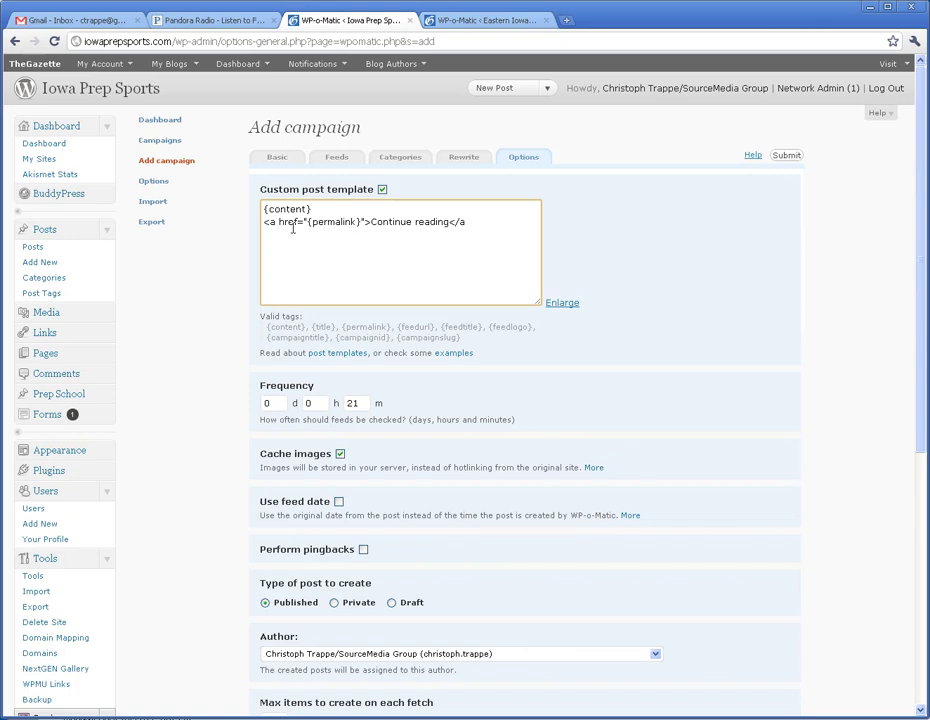
pyautogui.moveTo(312, 209); pyautogui.dragTo(272, 209)
pyautogui.scroll(-5, 482, 318)
pyautogui.scroll(5, 519, 477)
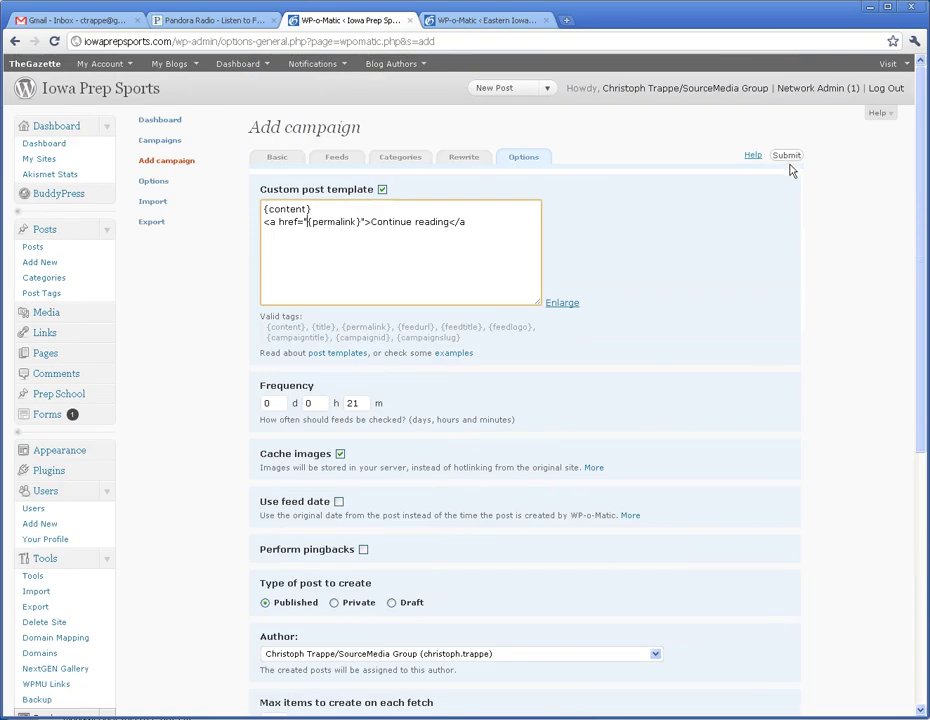